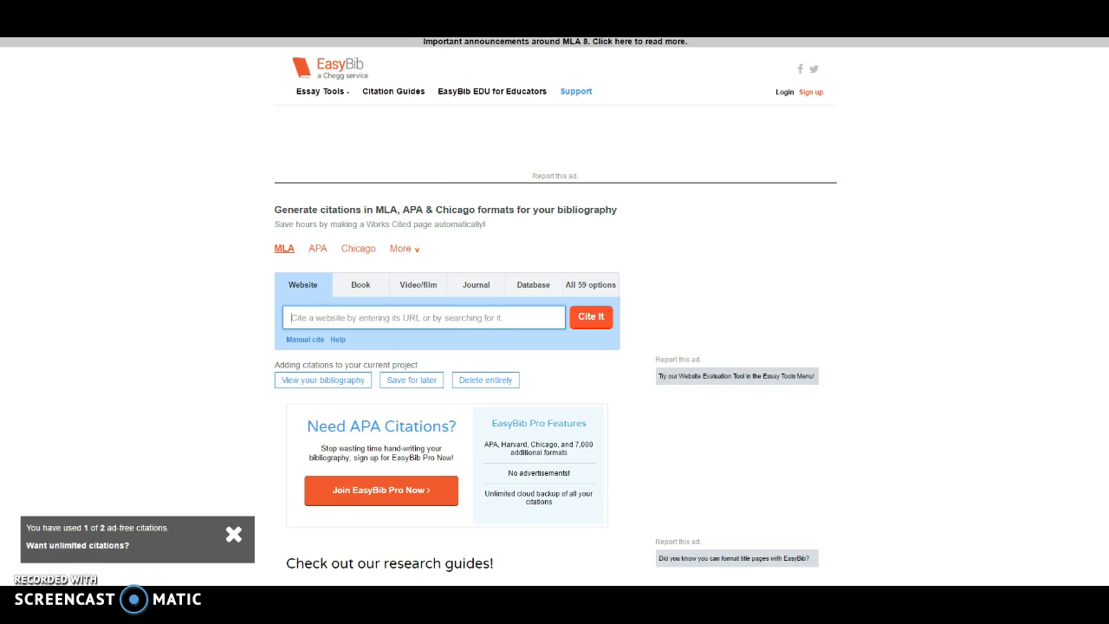
Step: Dismiss the ad-free notice, then paste the Guardian article URL into Website and Cite It
{"action": "left_click", "coordinate": [234, 539]}
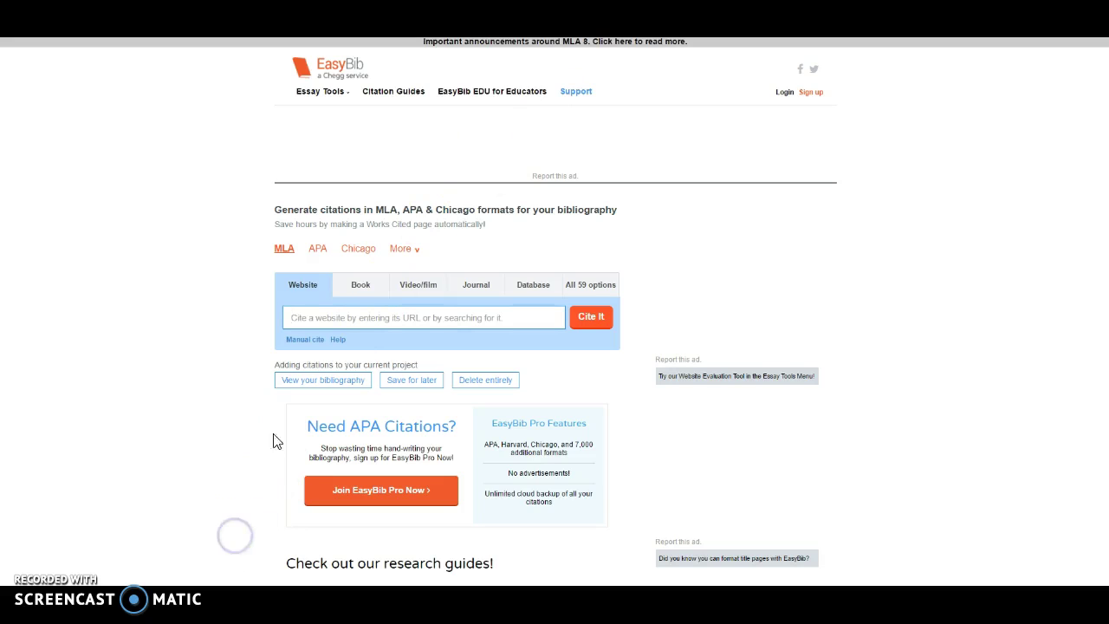
{"action": "left_click", "coordinate": [356, 316]}
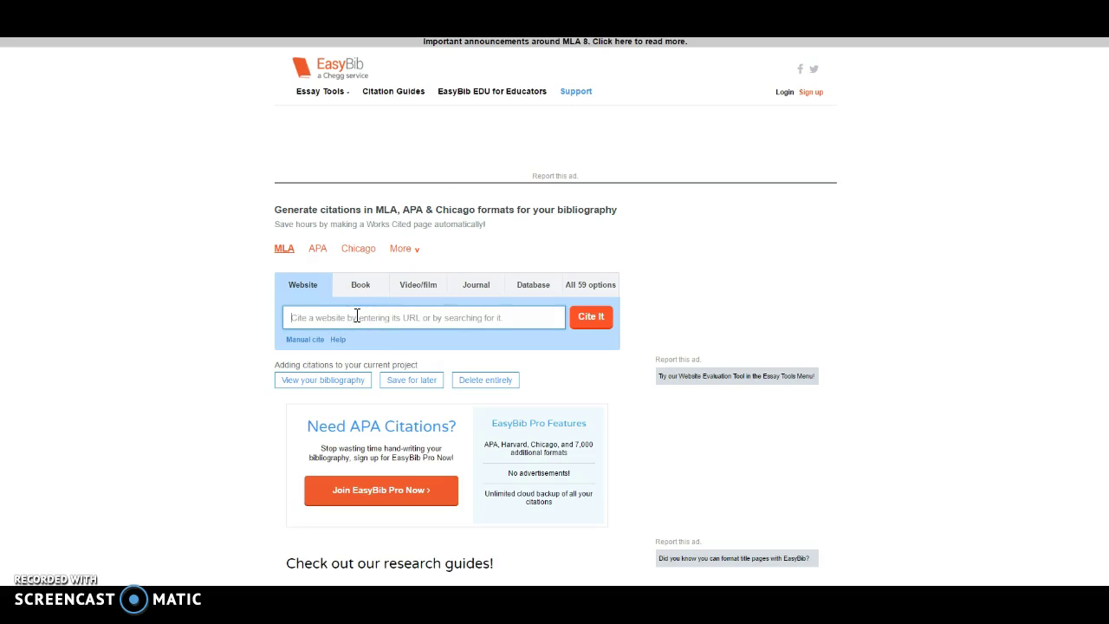
{"action": "type", "text": "https://www.theguardian.com/us-news/2016/mar/13/marco-rubio-trounces-donald-trump-in-washington-dc-presidential-primary"}
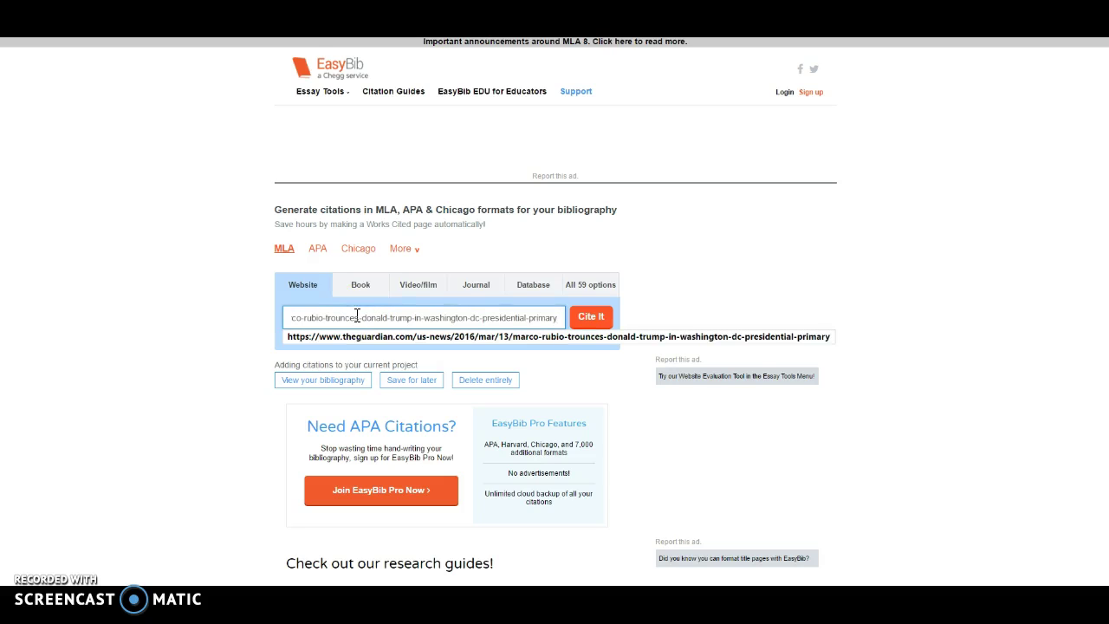
{"action": "left_click", "coordinate": [366, 335]}
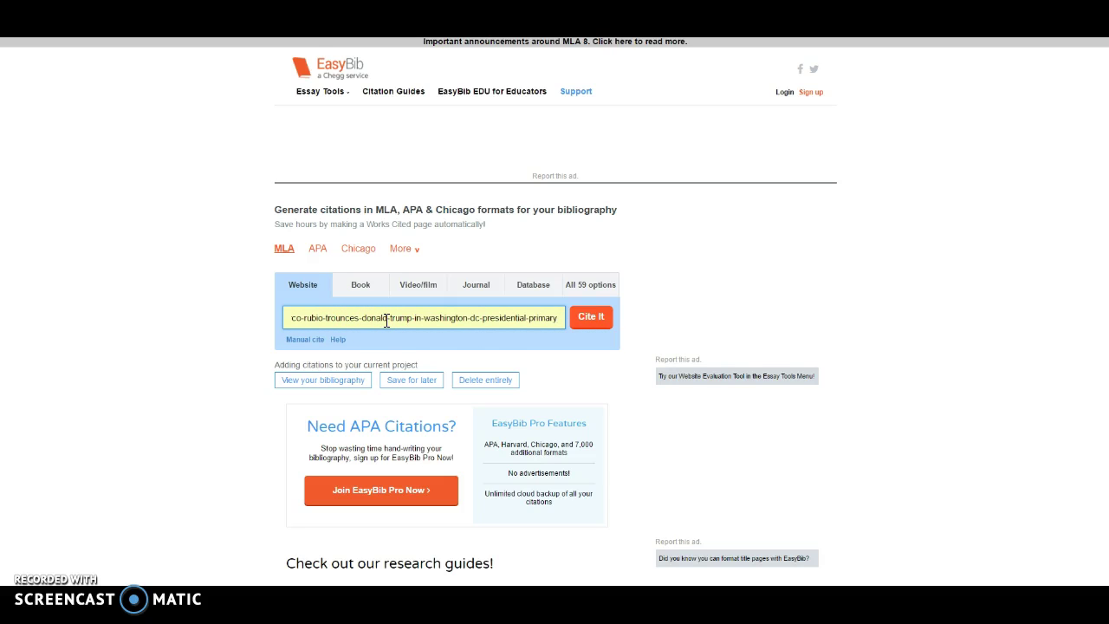
{"action": "left_click", "coordinate": [590, 320]}
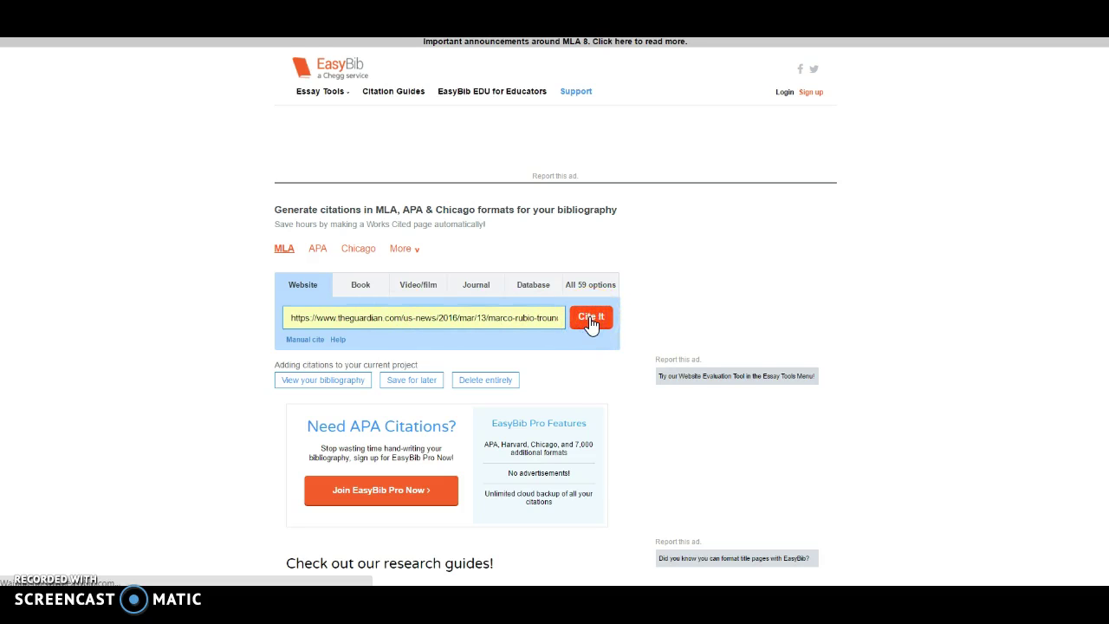
Step: Copy the Guardian article's headline and paste it into the Article title field
{"action": "left_click", "coordinate": [232, 349]}
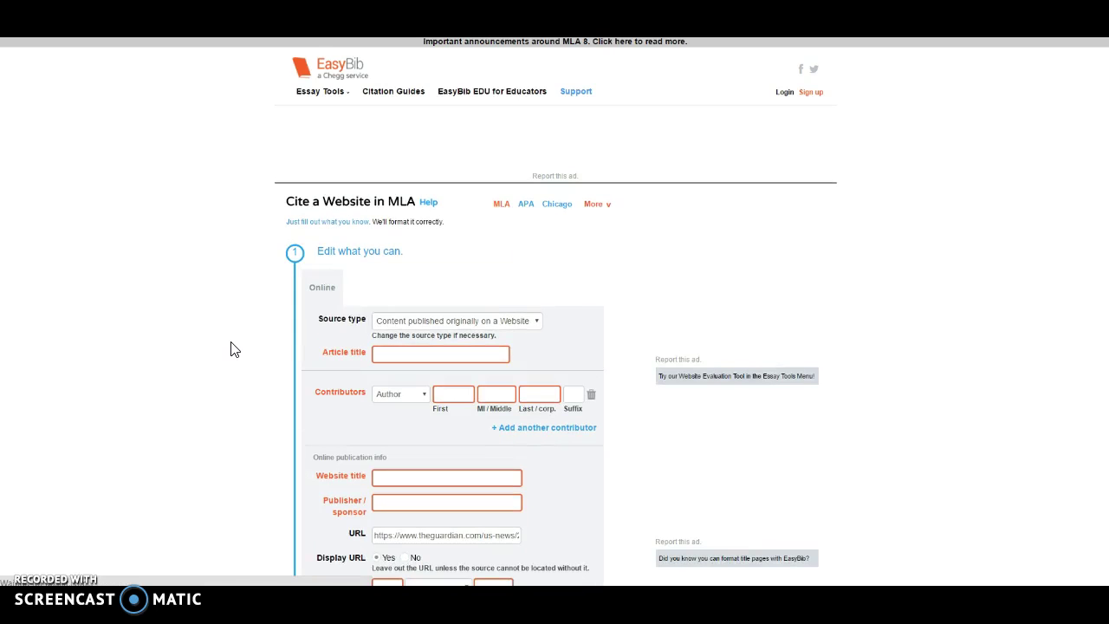
{"action": "left_click", "coordinate": [221, 395]}
{"action": "scroll", "coordinate": [221, 424], "scroll_direction": "down", "scroll_amount": 2}
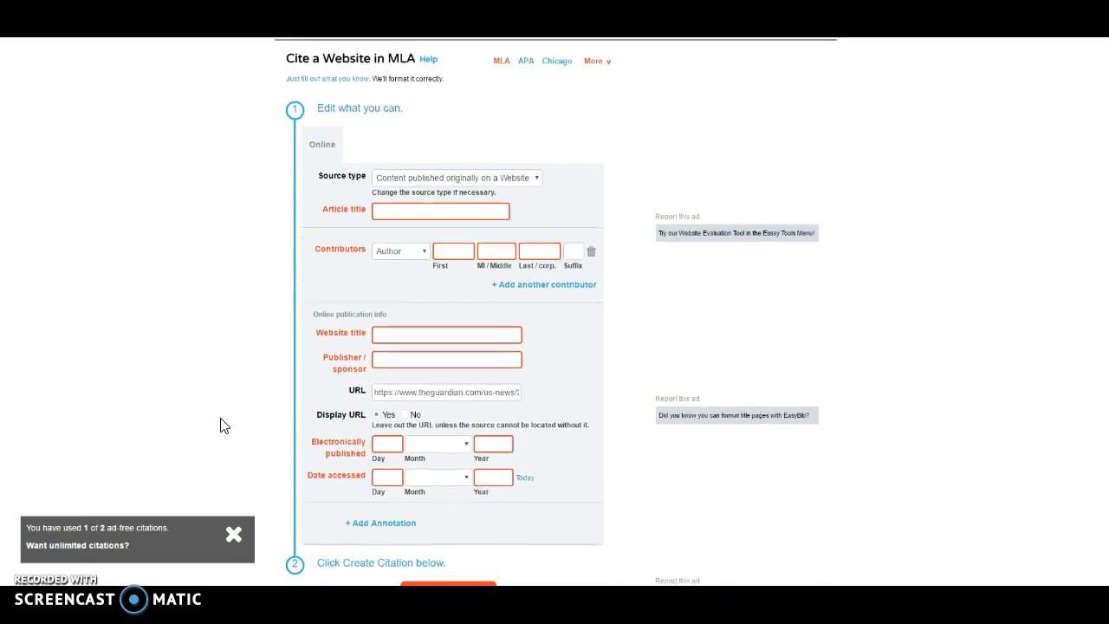
{"action": "scroll", "coordinate": [221, 425], "scroll_direction": "up", "scroll_amount": 1}
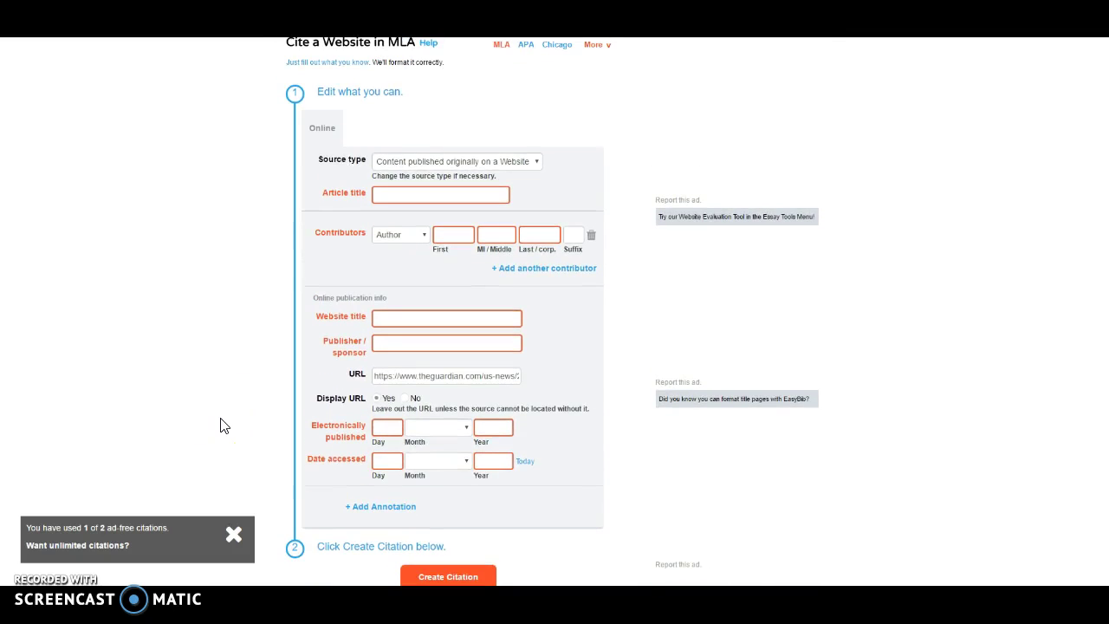
{"action": "left_click", "coordinate": [213, 272]}
{"action": "scroll", "coordinate": [215, 276], "scroll_direction": "up", "scroll_amount": 1}
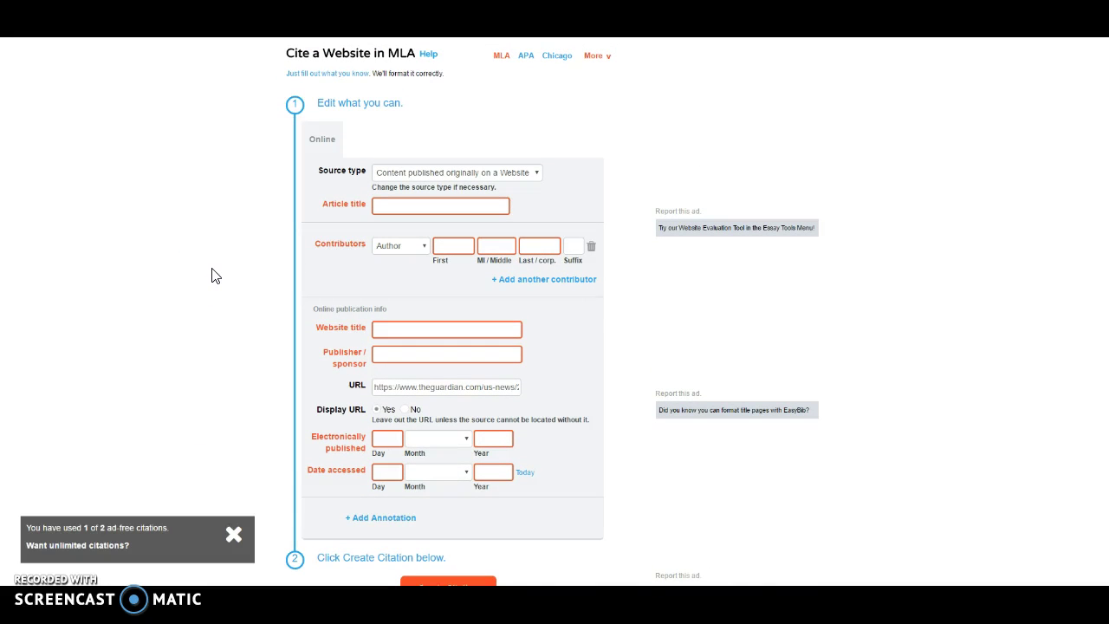
{"action": "left_click", "coordinate": [408, 205]}
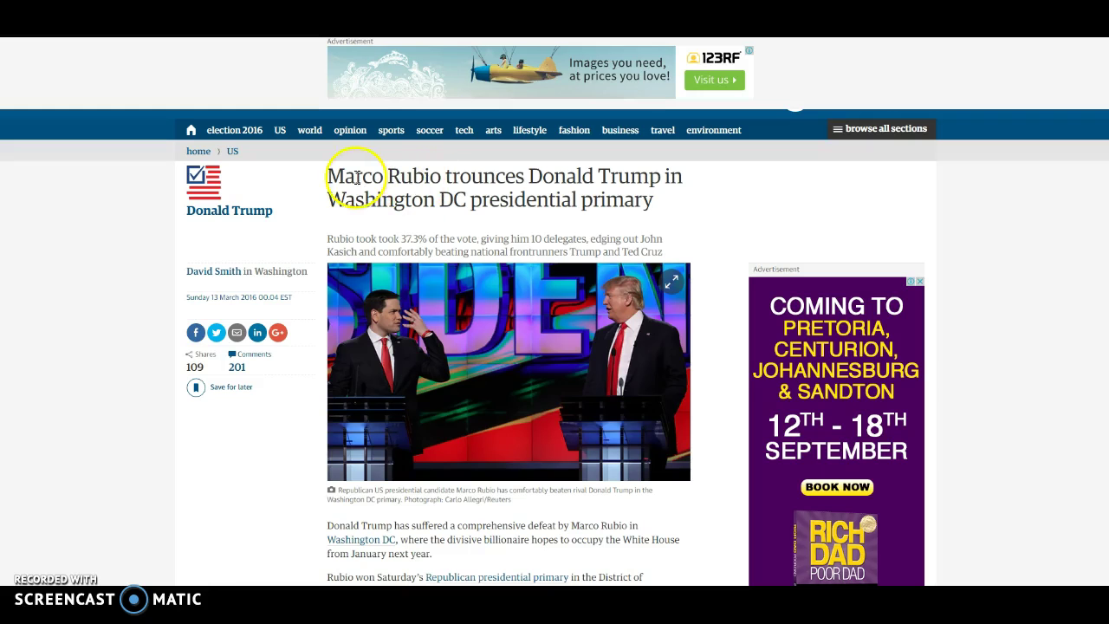
{"action": "left_click_drag", "start_coordinate": [309, 178], "coordinate": [662, 198]}
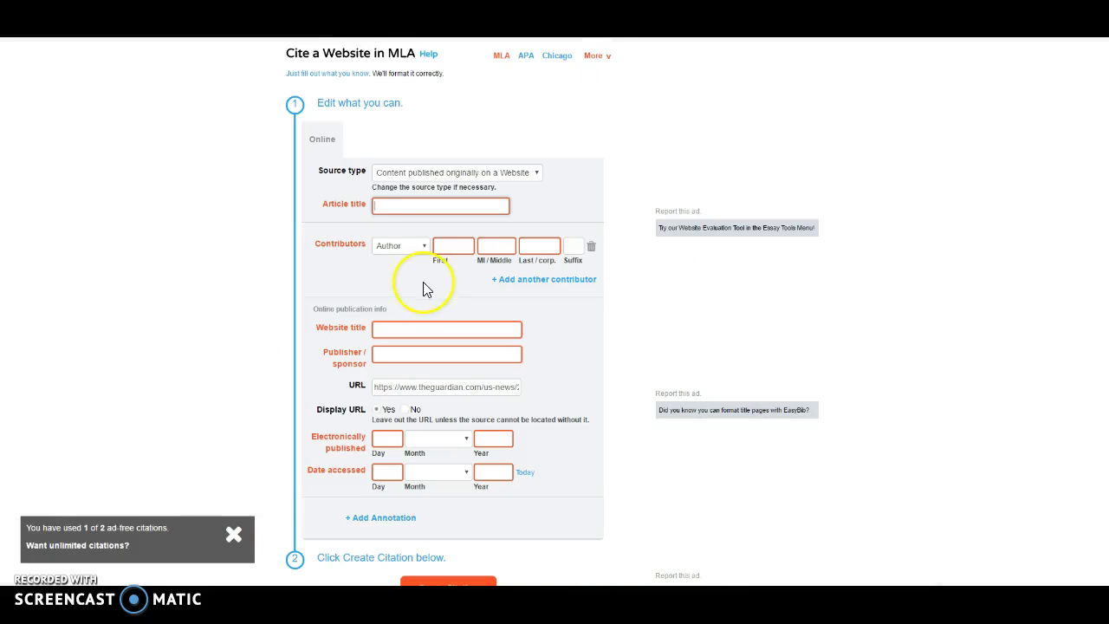
{"action": "type", "text": "Marco Rubio trounces Donald Trump in Washington DC presidential primary"}
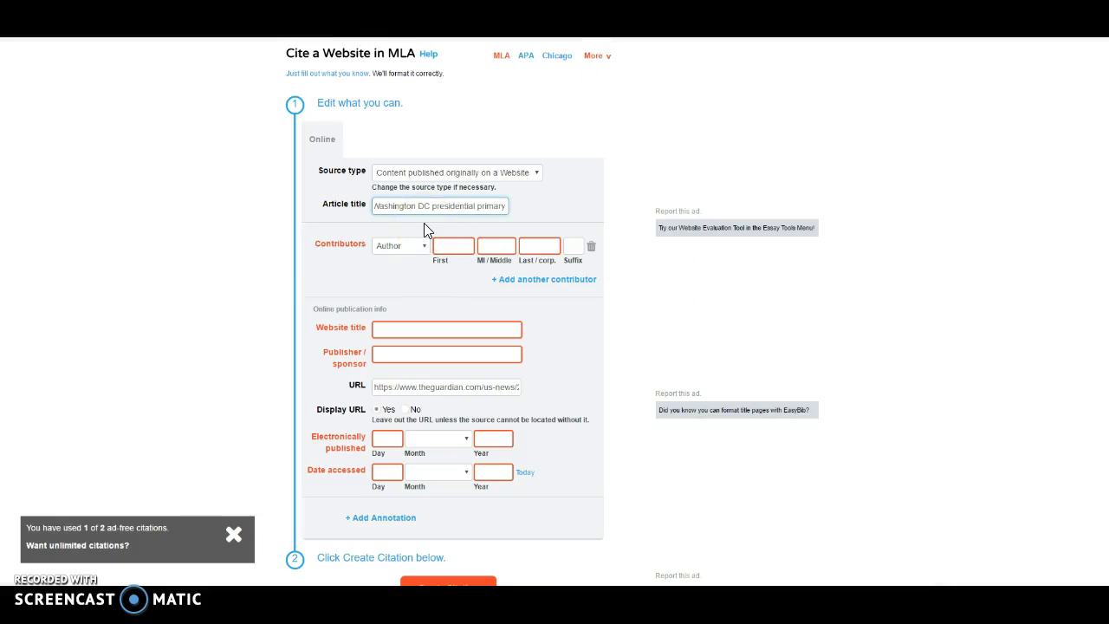
{"action": "left_click", "coordinate": [421, 247]}
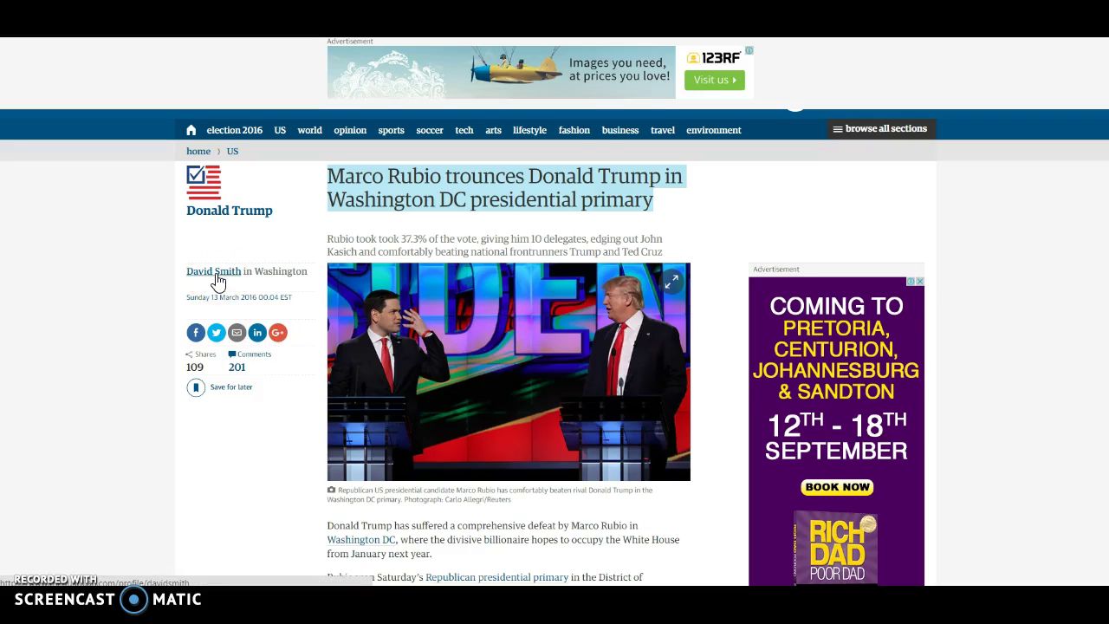
Step: Enter the author's first and last name as contributor, keeping the role as Author
{"action": "left_click", "coordinate": [419, 248]}
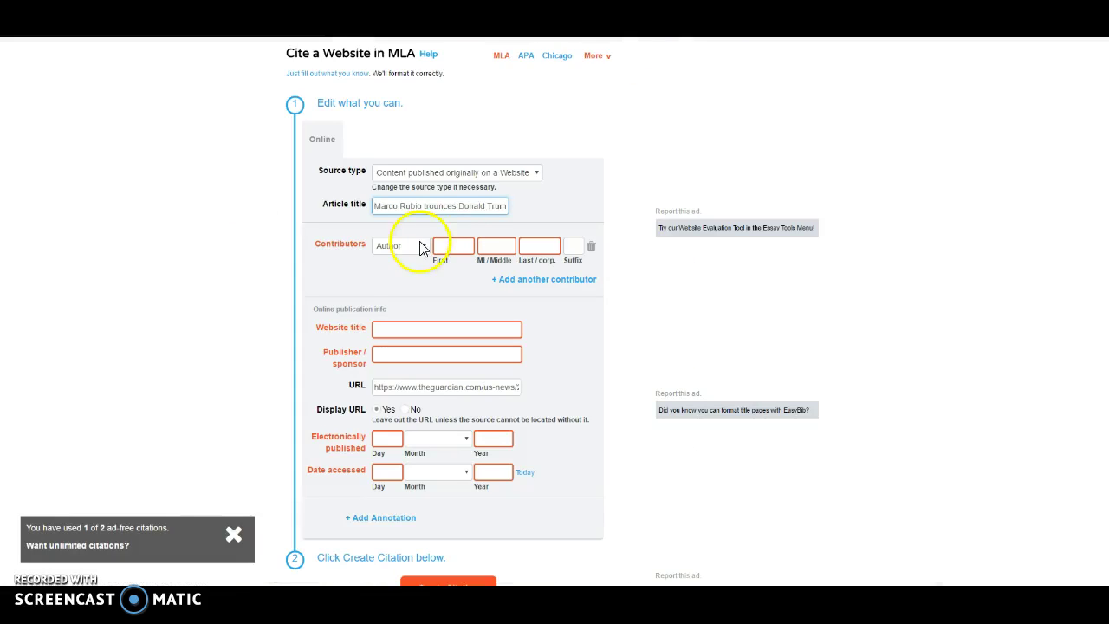
{"action": "left_click", "coordinate": [456, 246]}
{"action": "type", "text": "David"}
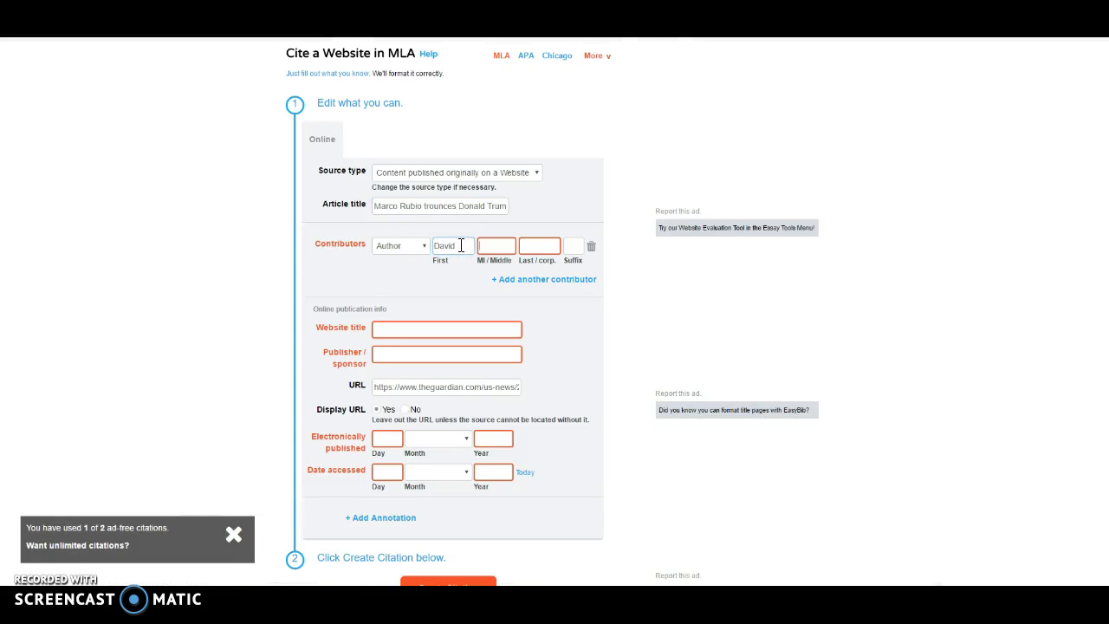
{"action": "key", "text": "Tab"}
{"action": "key", "text": "Tab"}
{"action": "type", "text": "Smith"}
{"action": "left_click", "coordinate": [428, 256]}
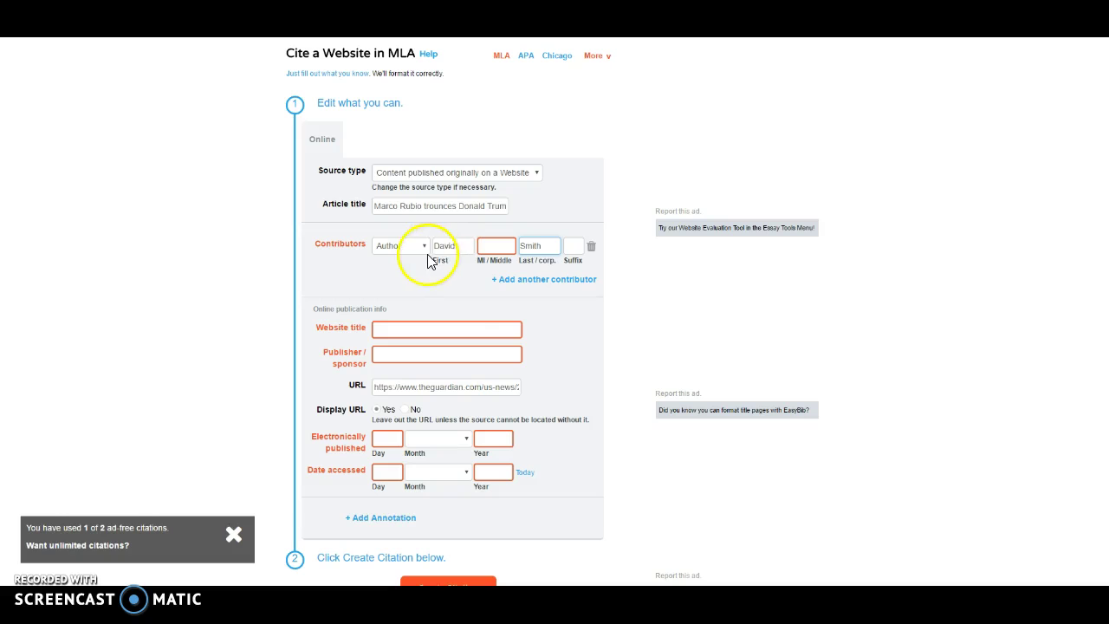
{"action": "left_click", "coordinate": [421, 249]}
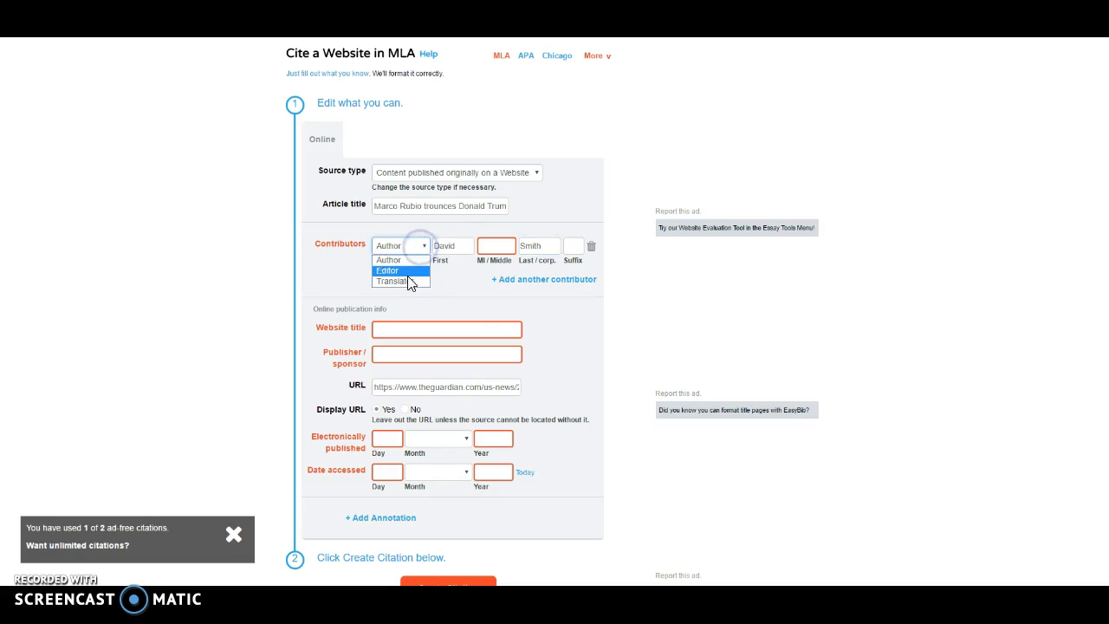
{"action": "left_click", "coordinate": [430, 221]}
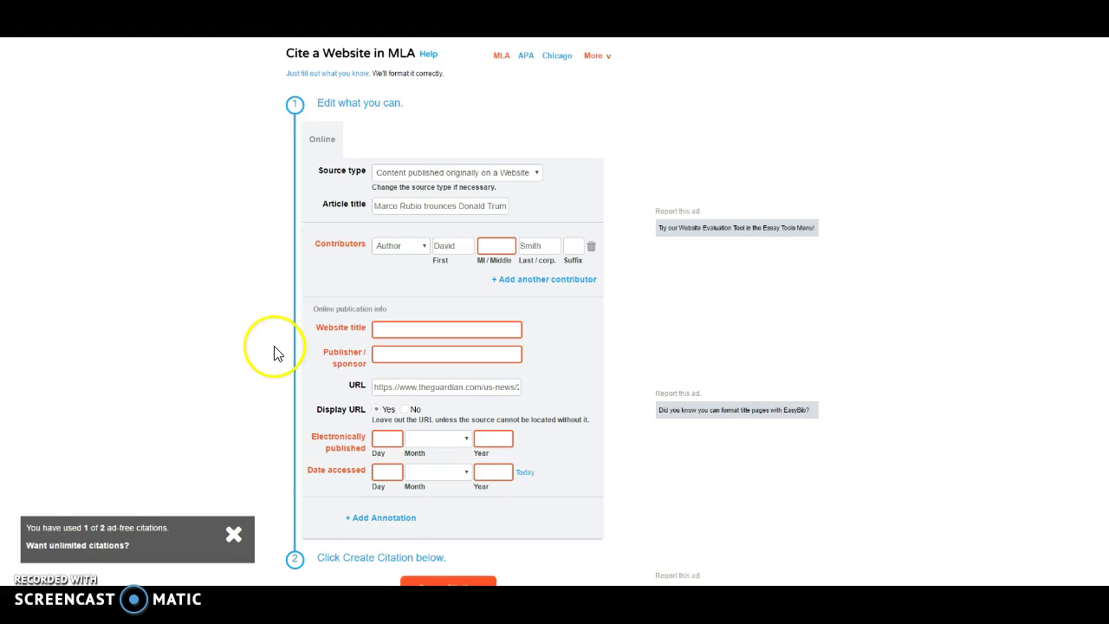
{"action": "scroll", "coordinate": [292, 344], "scroll_direction": "down", "scroll_amount": 1}
{"action": "left_click", "coordinate": [393, 316]}
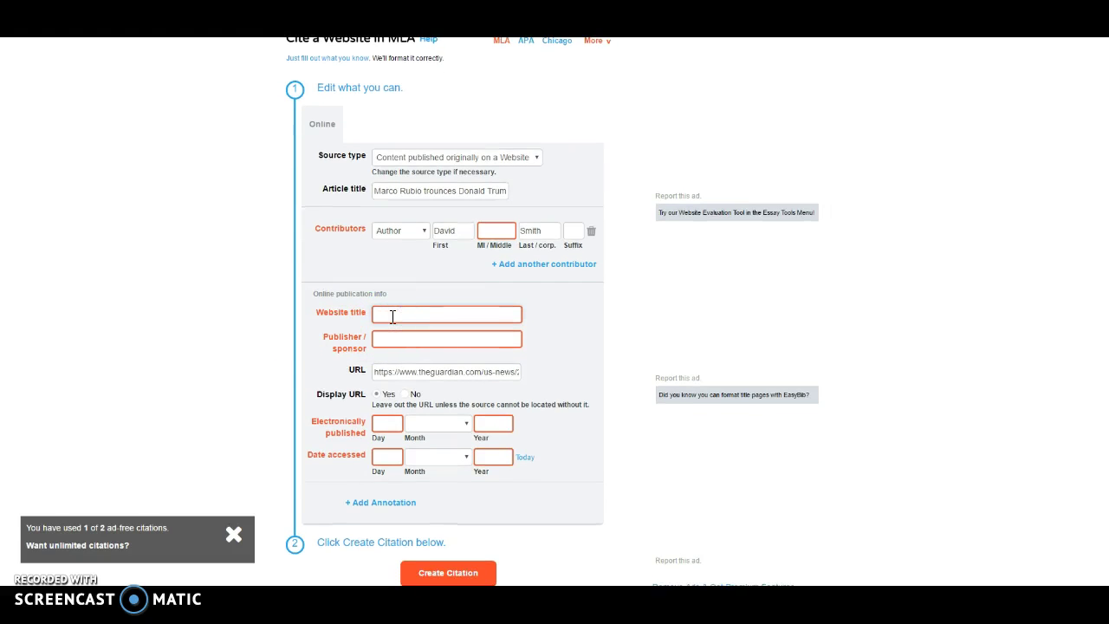
{"action": "left_click", "coordinate": [384, 142]}
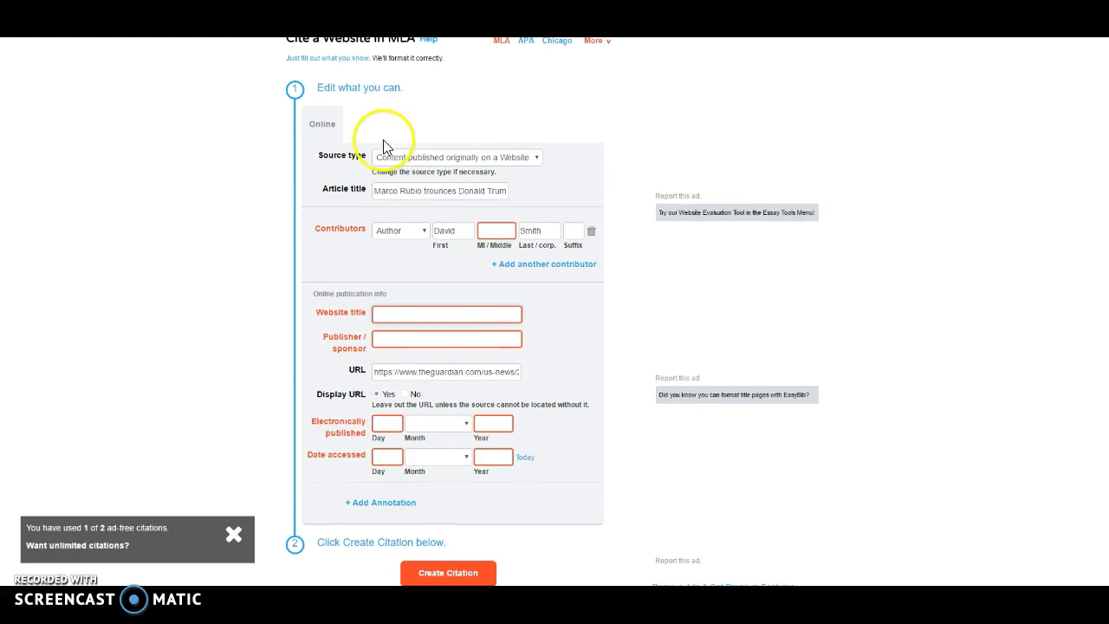
{"action": "left_click", "coordinate": [391, 41]}
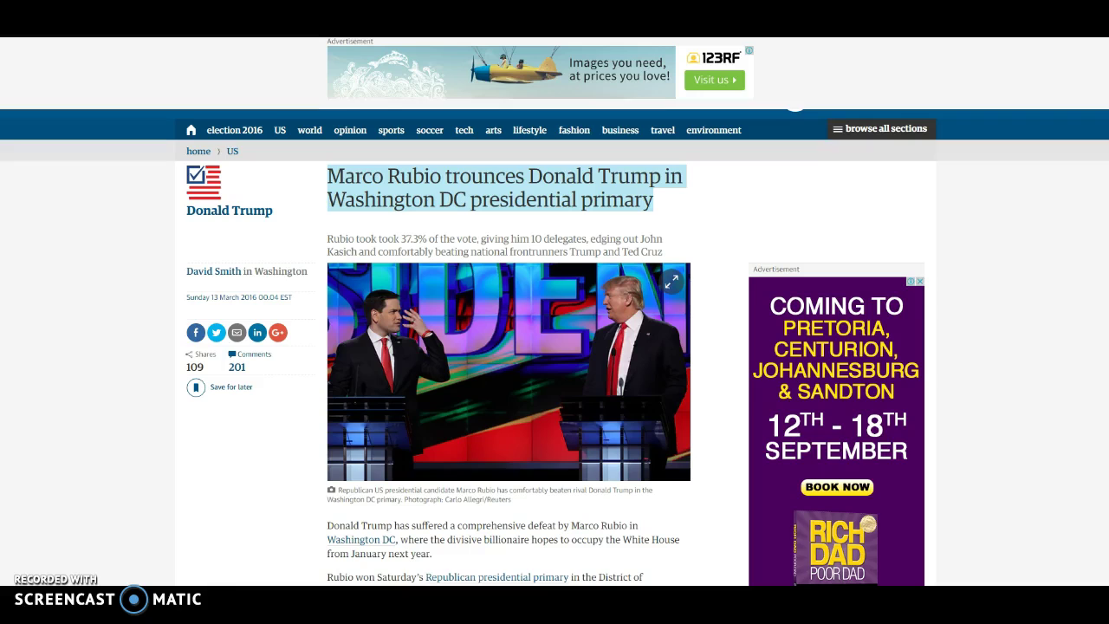
{"action": "key", "text": "ctrl+Tab"}
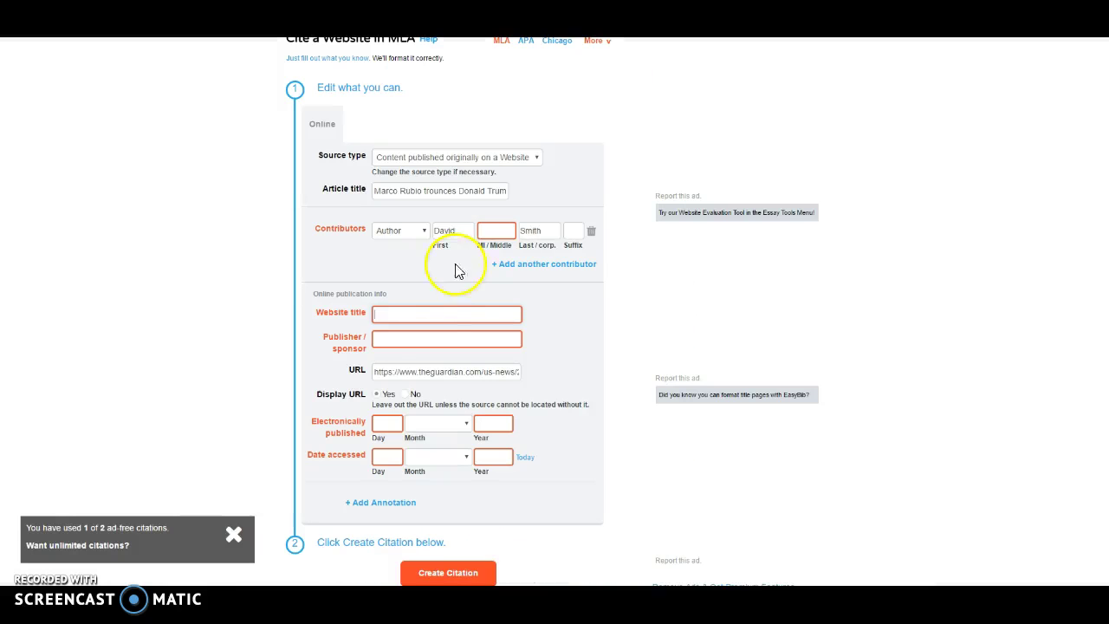
{"action": "left_click", "coordinate": [398, 315]}
{"action": "type", "text": "www.theguardian.com"}
Step: Type The Guardian into the Publisher/sponsor field
{"action": "left_click", "coordinate": [397, 341]}
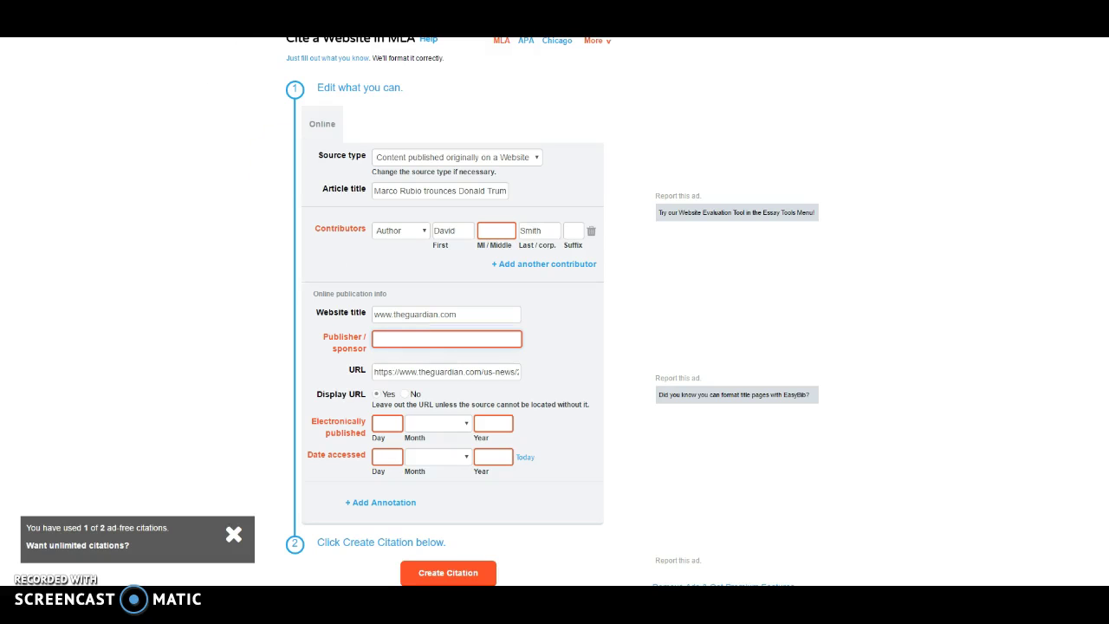
{"action": "key", "text": "ctrl+shift+Tab"}
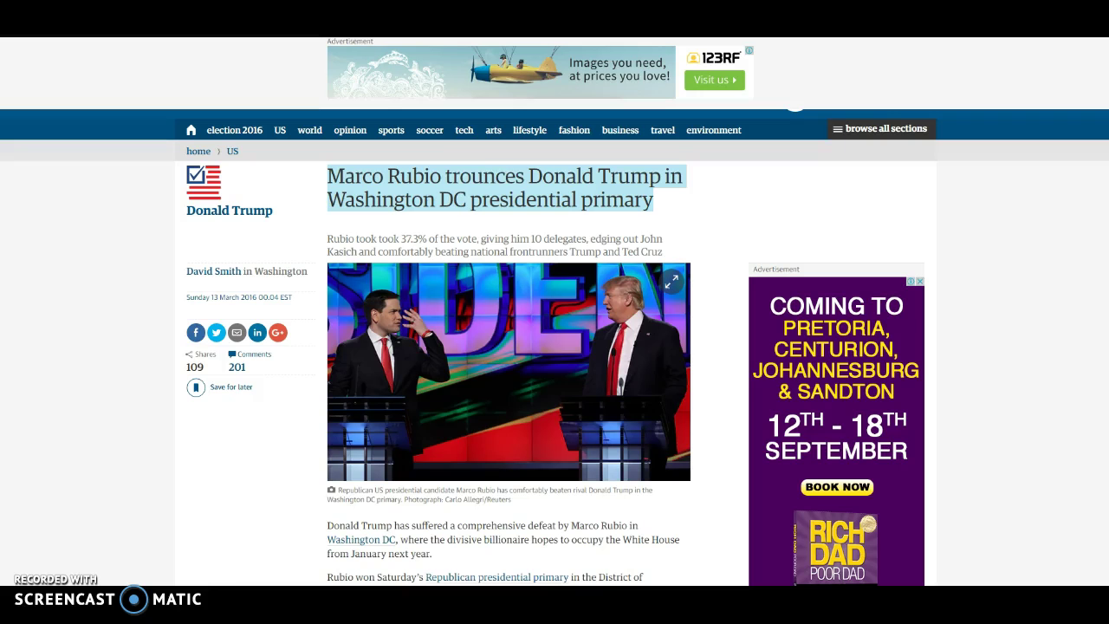
{"action": "scroll", "coordinate": [744, 206], "scroll_direction": "up", "scroll_amount": 1}
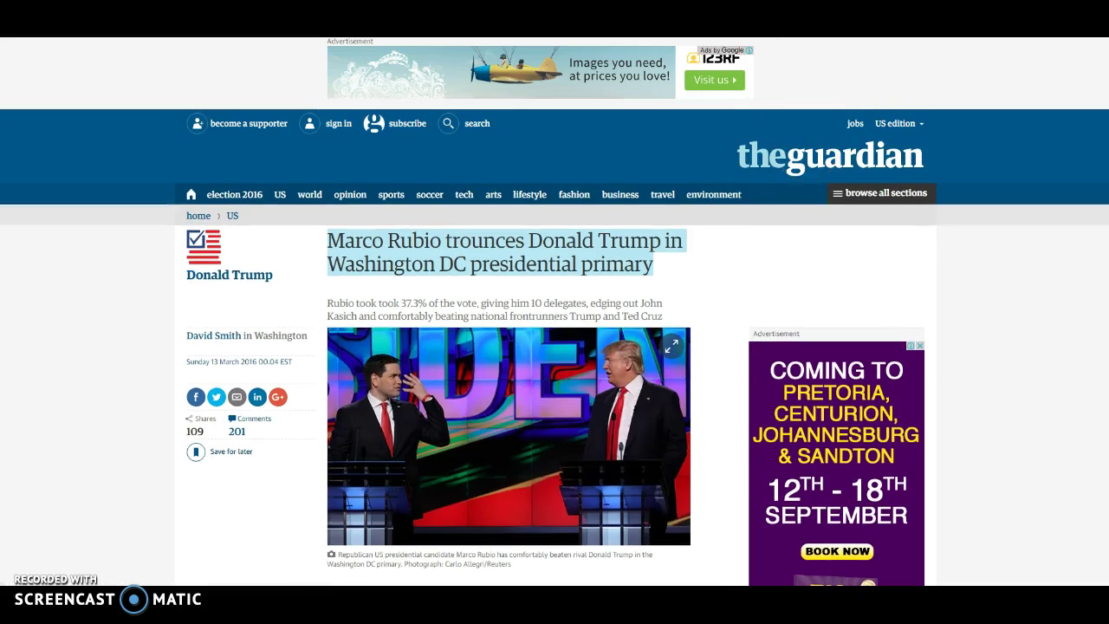
{"action": "key", "text": "ctrl+Tab"}
{"action": "type", "text": "The"}
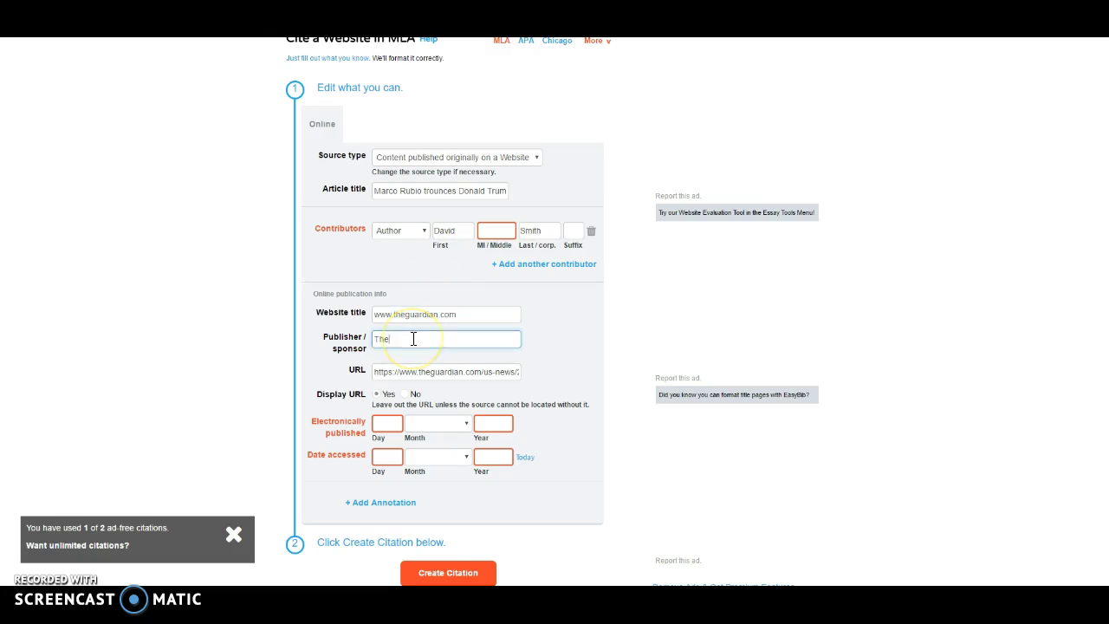
{"action": "type", "text": " Guardian"}
{"action": "left_click", "coordinate": [458, 370]}
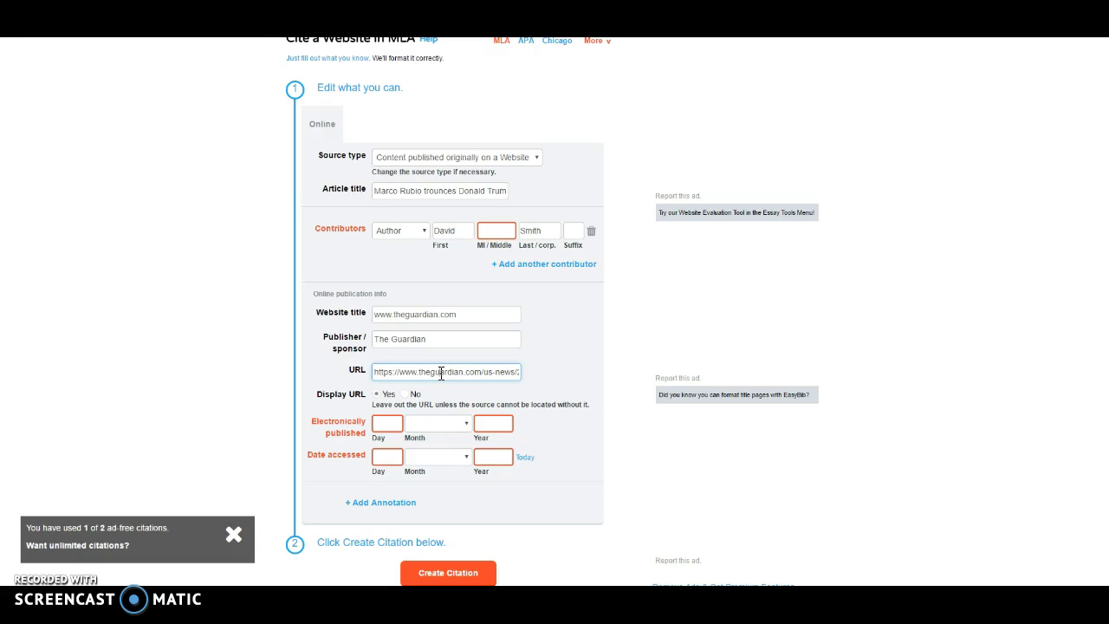
{"action": "left_click", "coordinate": [378, 396]}
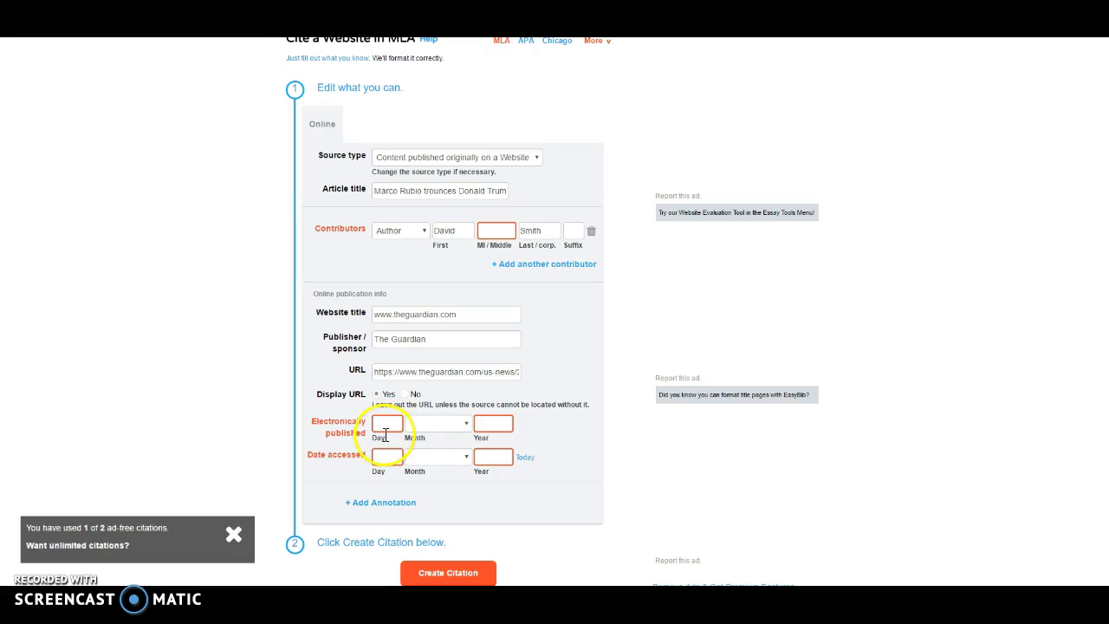
Step: Set the publication date to 13 March 2016 and the access date to today, 26 August 2016
{"action": "left_click", "coordinate": [387, 424]}
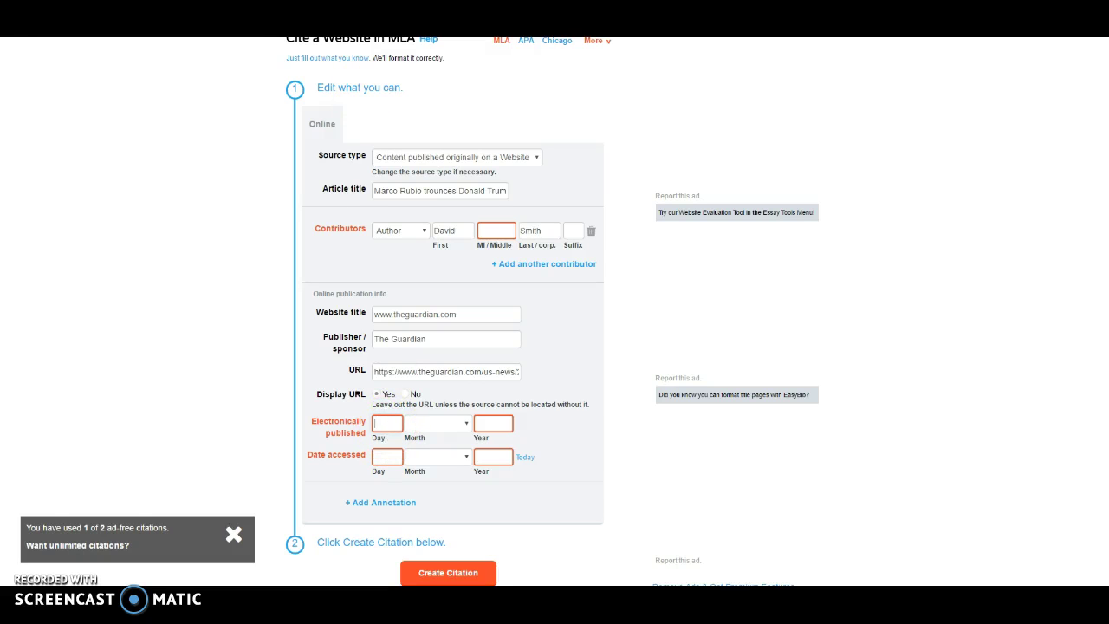
{"action": "key", "text": "ctrl+Tab"}
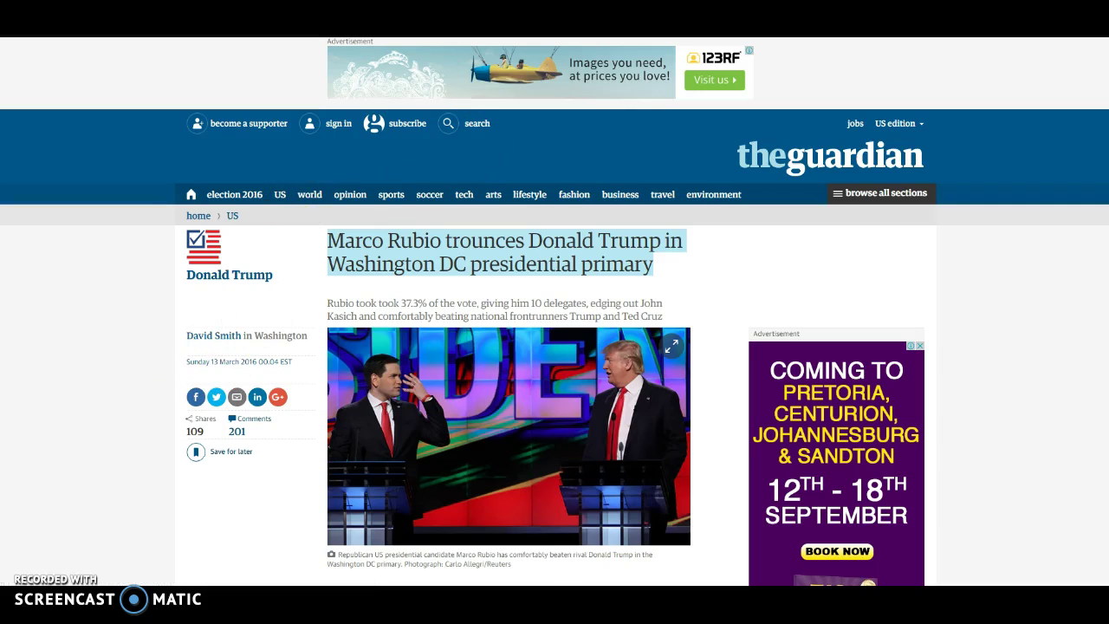
{"action": "key", "text": "ctrl+Tab"}
{"action": "left_click", "coordinate": [395, 423]}
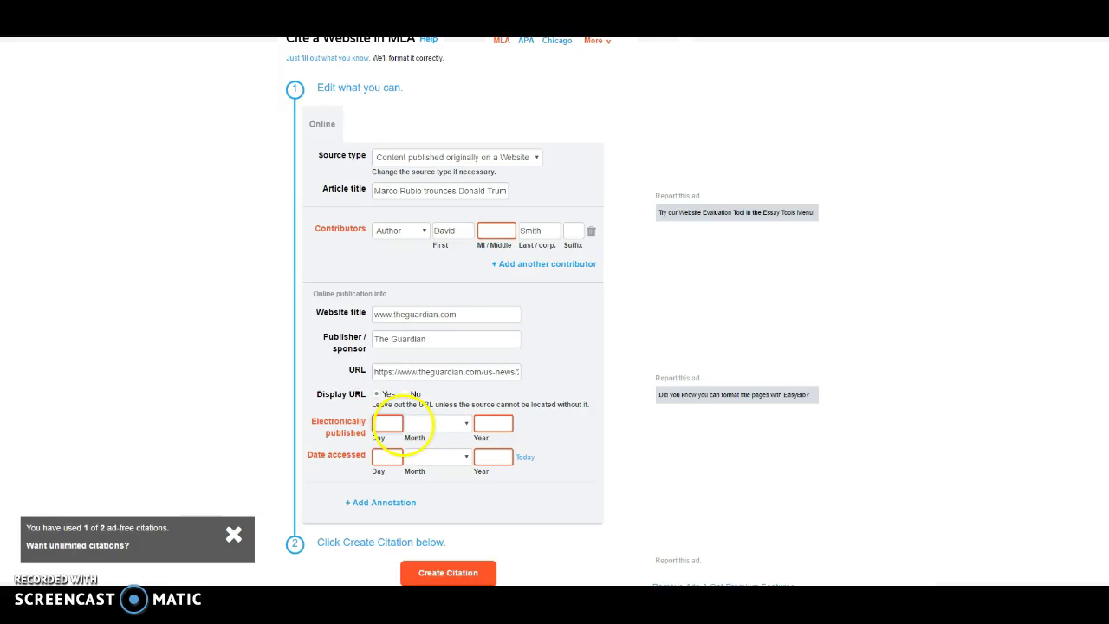
{"action": "type", "text": "13"}
{"action": "left_click", "coordinate": [435, 429]}
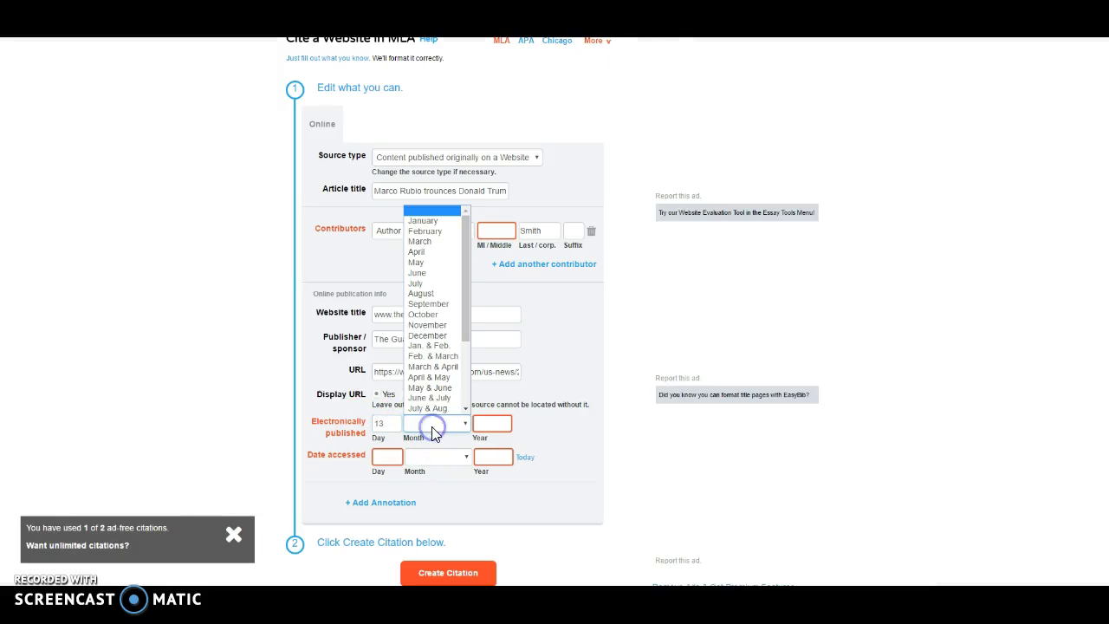
{"action": "left_click", "coordinate": [424, 243]}
{"action": "left_click", "coordinate": [488, 422]}
{"action": "type", "text": "2016"}
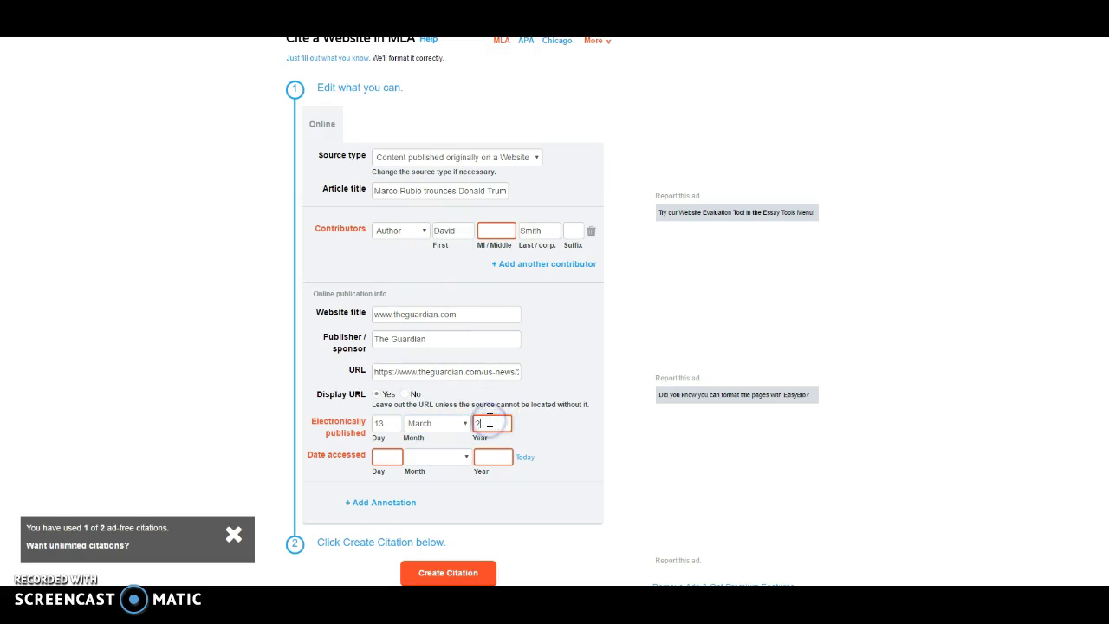
{"action": "left_click", "coordinate": [387, 460]}
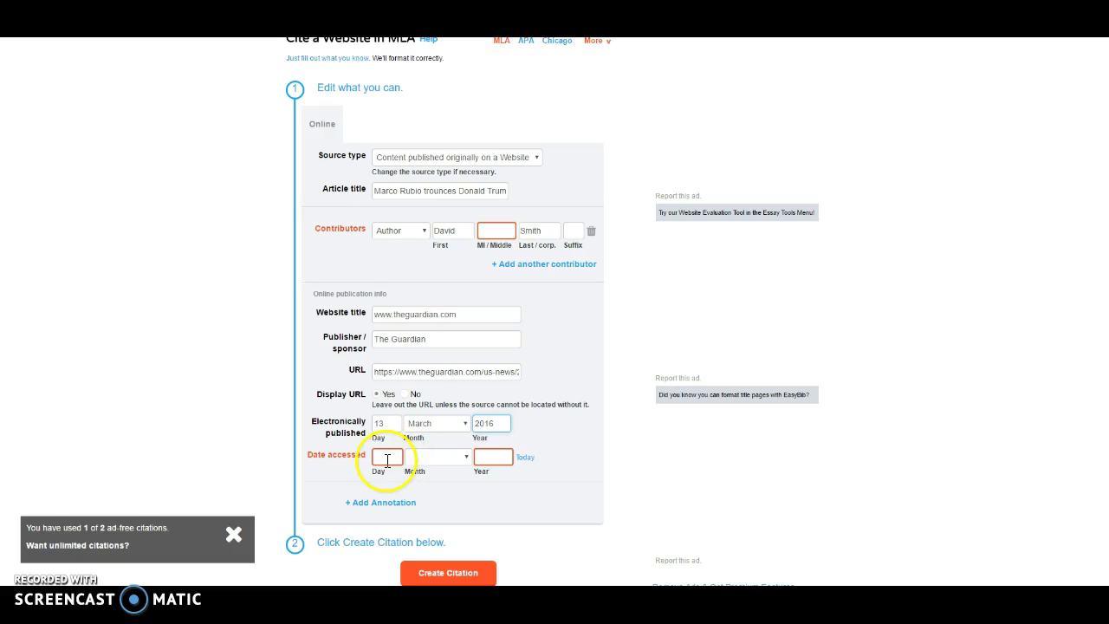
{"action": "left_click", "coordinate": [525, 458]}
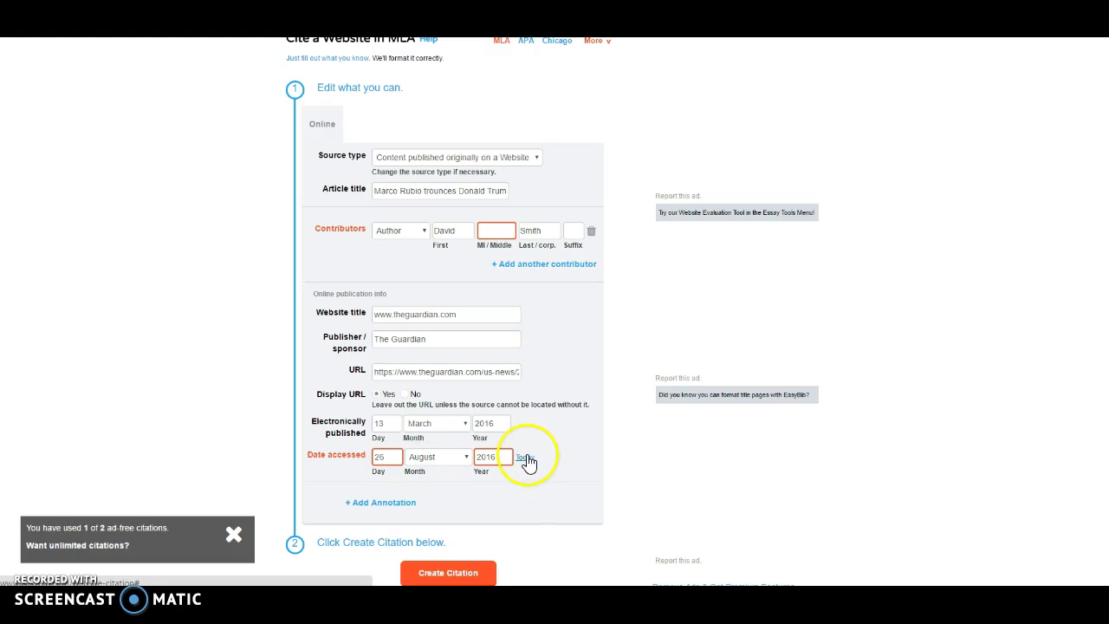
Step: Create the citation from the completed Guardian website form
{"action": "scroll", "coordinate": [778, 469], "scroll_direction": "down", "scroll_amount": 1}
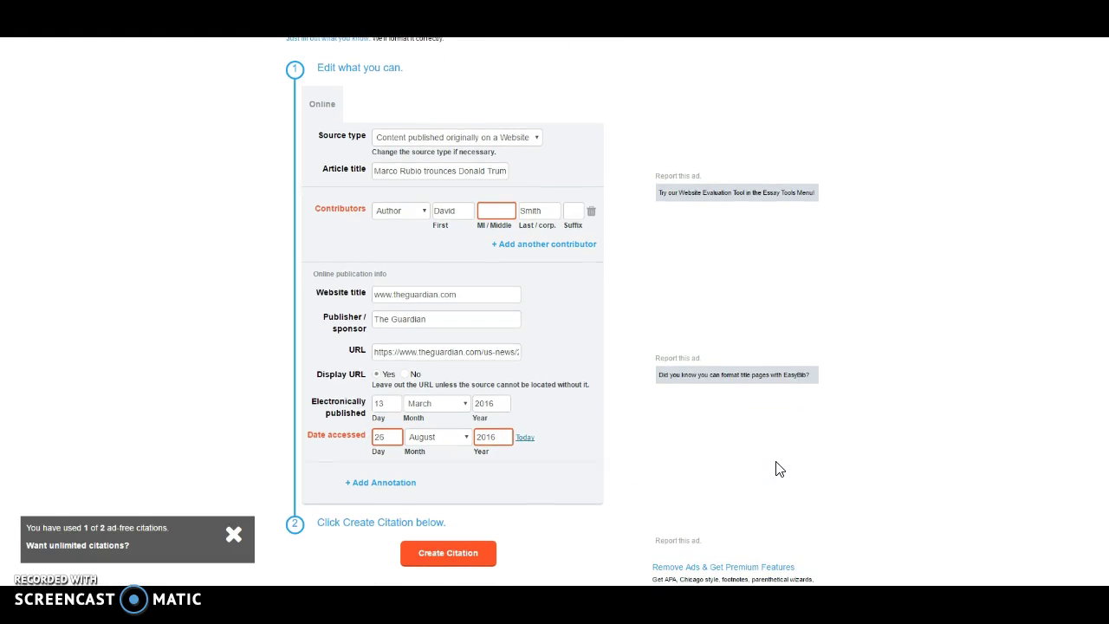
{"action": "left_click", "coordinate": [460, 557]}
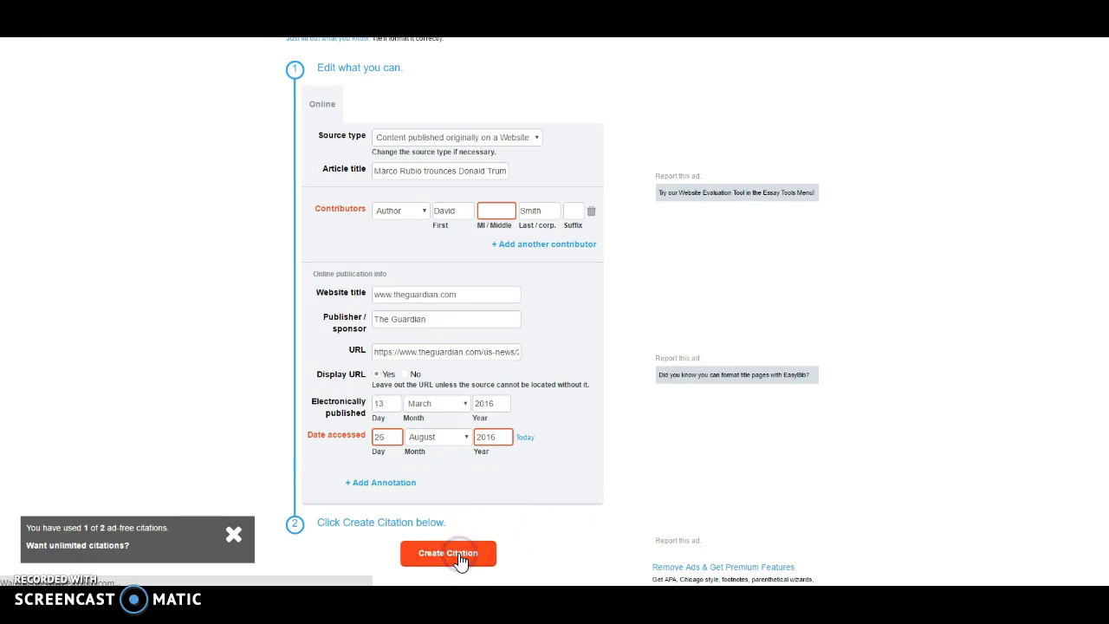
{"action": "left_click", "coordinate": [230, 397]}
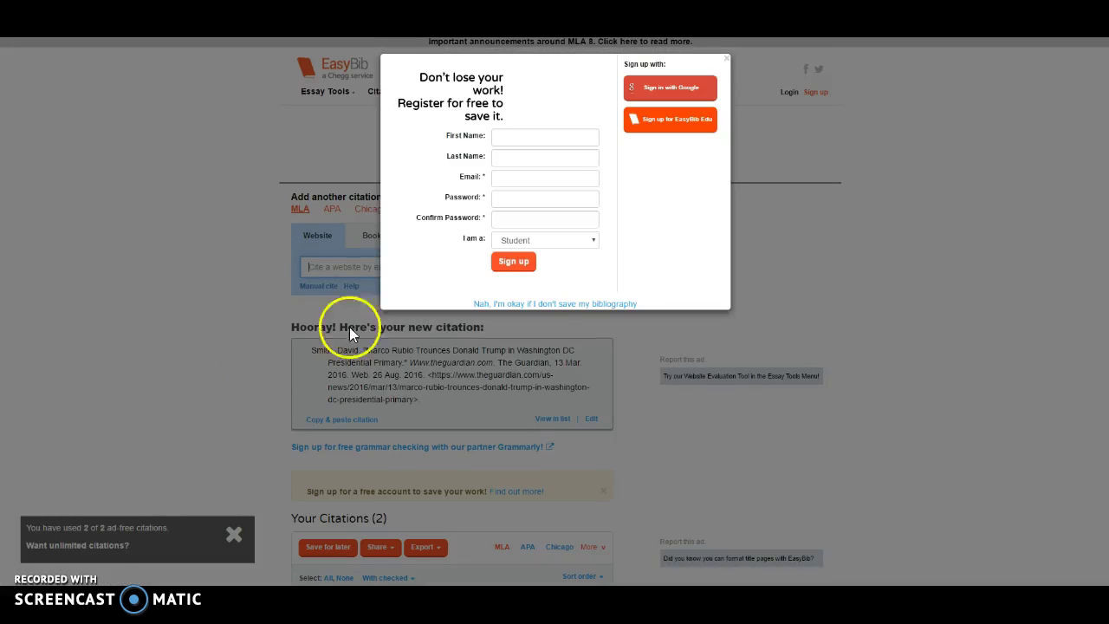
Step: Close the sign-up prompt, select the new Guardian citation text, and dismiss the ad-free notice
{"action": "left_click", "coordinate": [726, 59]}
{"action": "scroll", "coordinate": [238, 356], "scroll_direction": "down", "scroll_amount": 1}
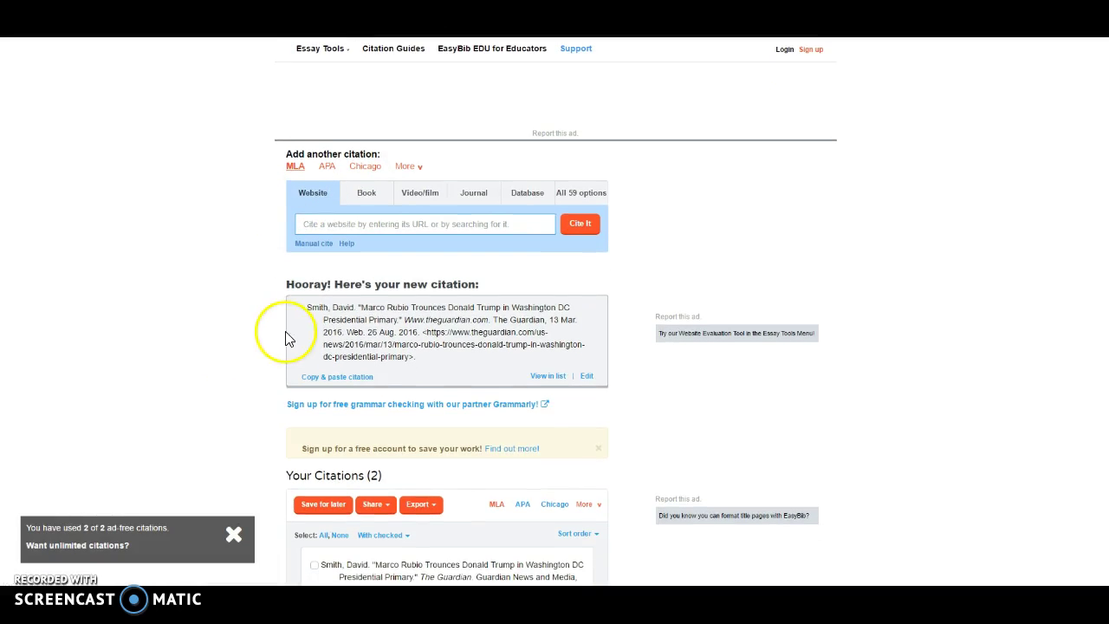
{"action": "left_click_drag", "start_coordinate": [306, 308], "coordinate": [431, 362]}
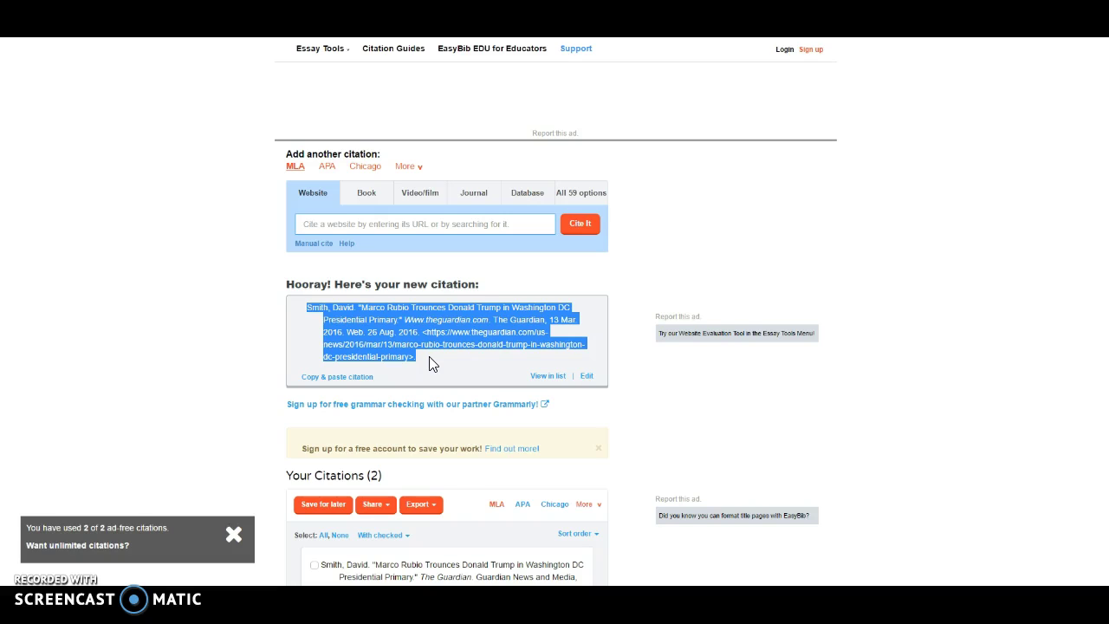
{"action": "left_click", "coordinate": [233, 534]}
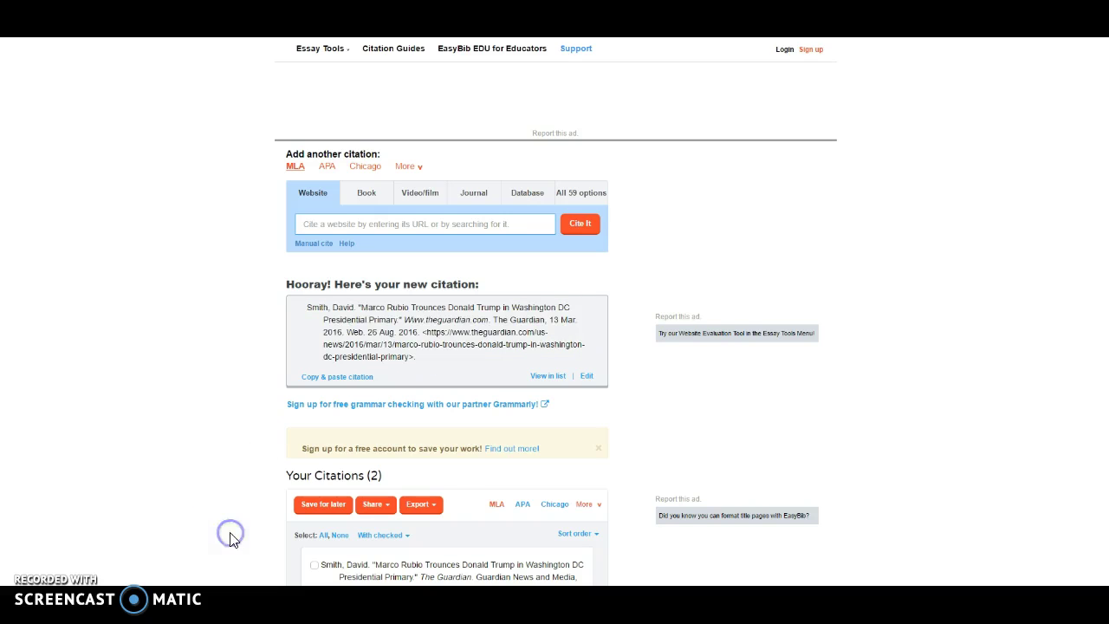